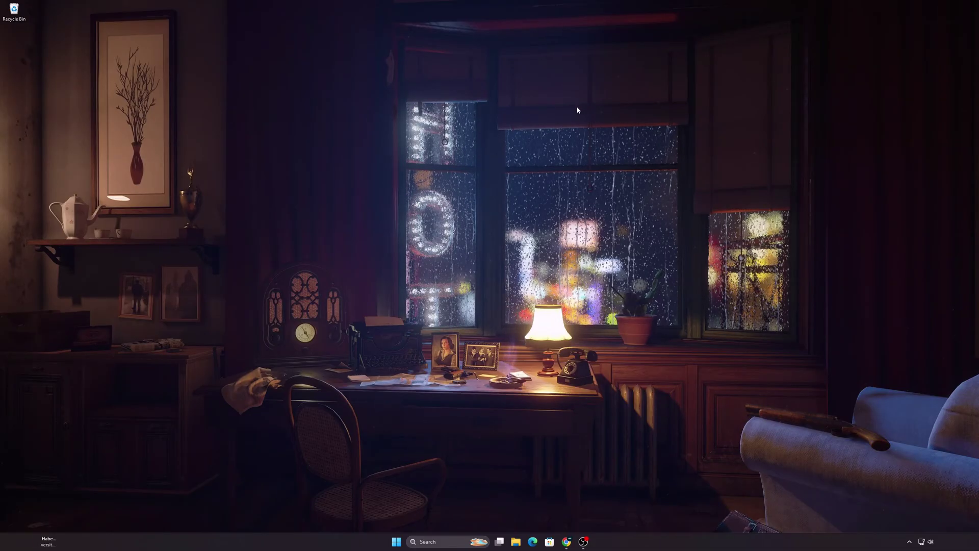
Step: Switch to the browser with the Microsoft website and open the signed-in account's menu
key(alt+Tab)
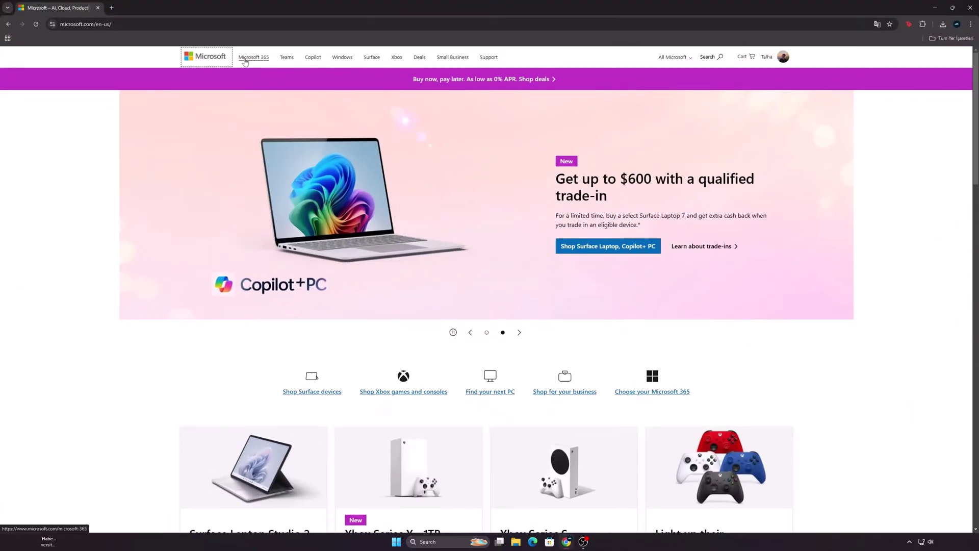
click(774, 59)
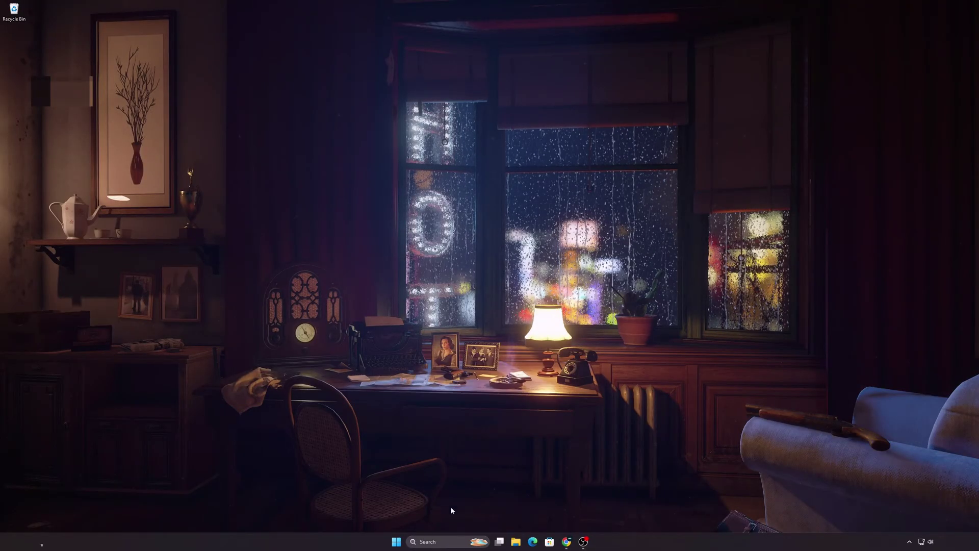
Step: Search Windows for "xbox", launch the Xbox app and move its window towards the middle of the desktop
click(428, 542)
text(xbox)
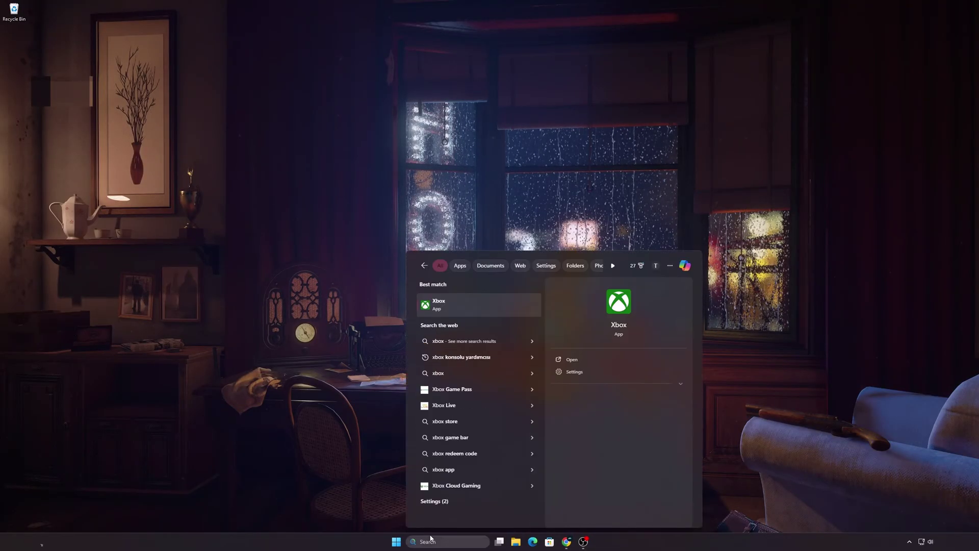
key(Return)
drag(290, 38, 652, 98)
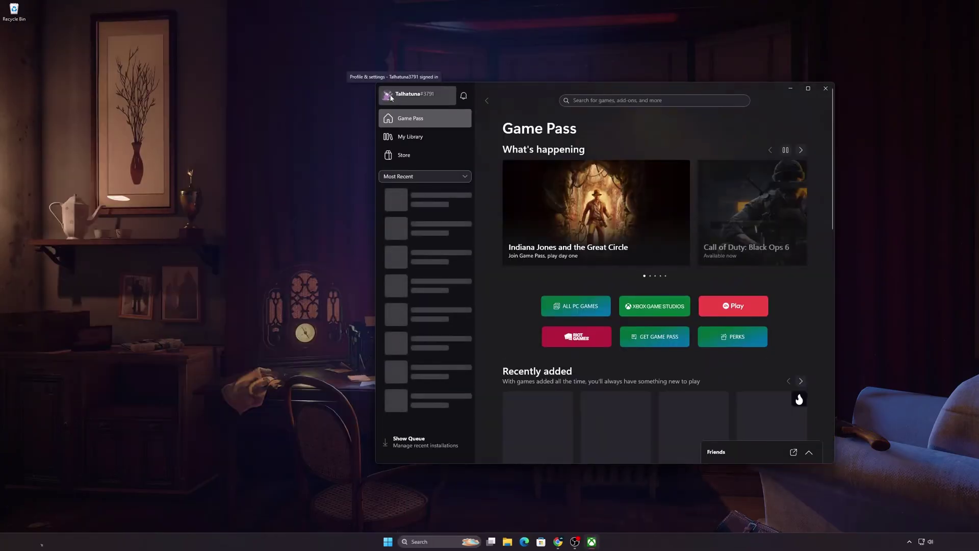
Step: Open the Xbox app's account settings and go to the online management page for Privacy Settings
click(407, 98)
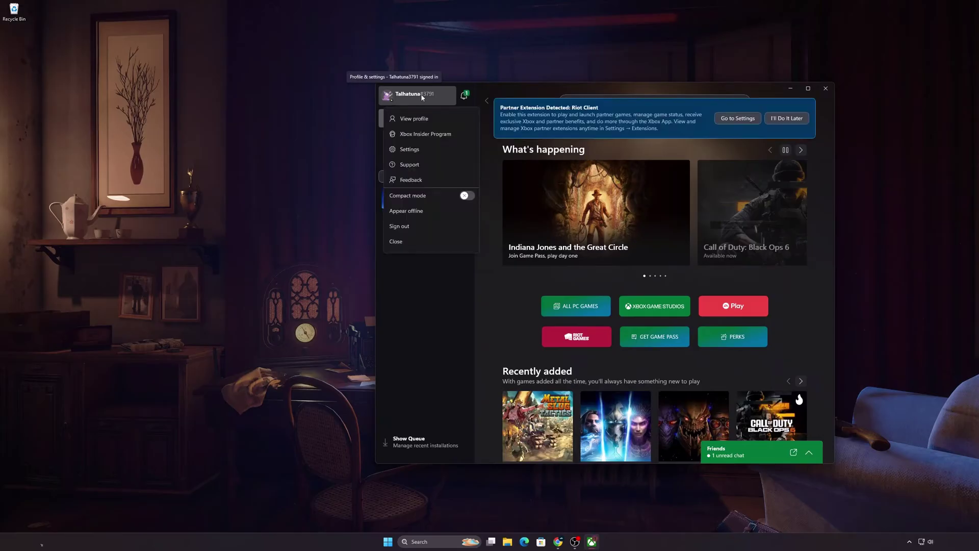
click(416, 150)
scroll(623, 235, down, 6)
scroll(625, 237, down, 1)
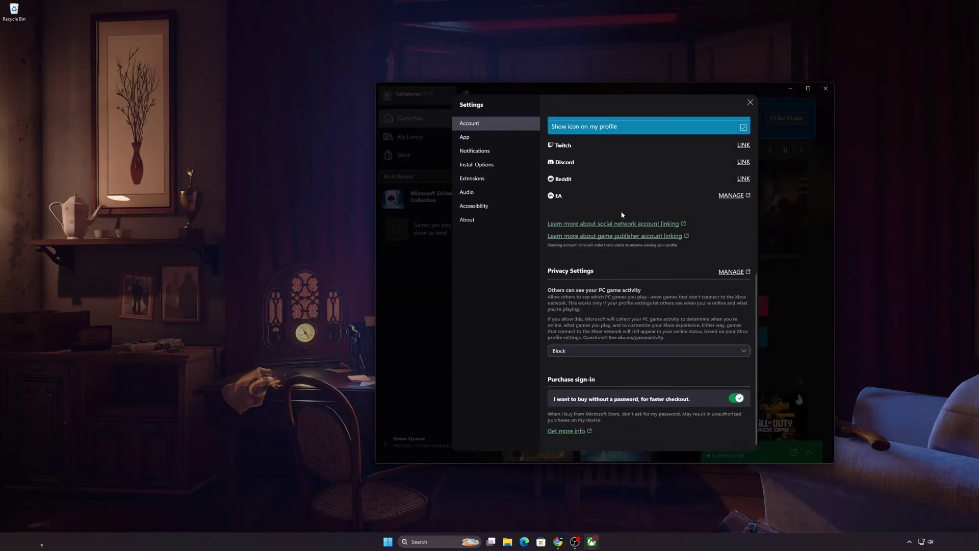
click(731, 272)
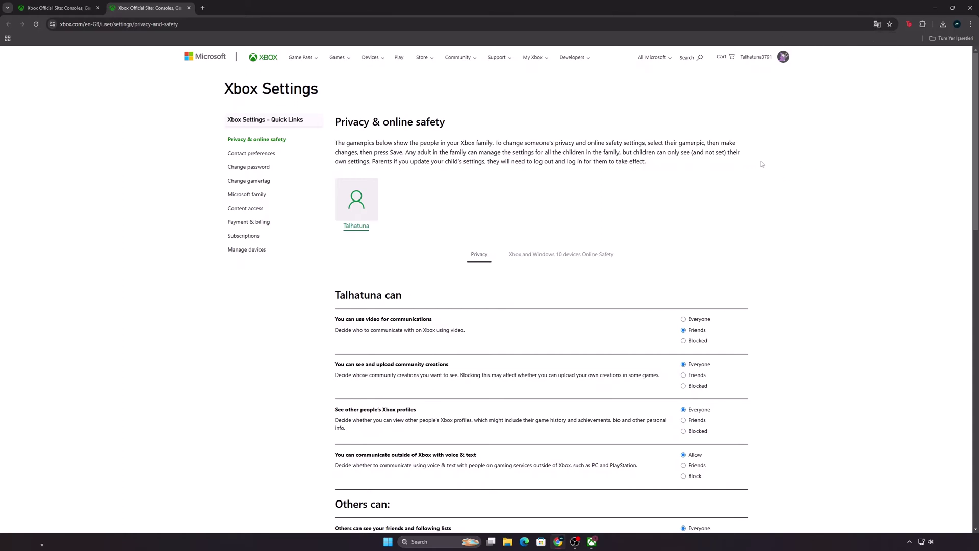
Step: Review the Xbox and Windows 10 devices Online Safety permissions, submit them and dismiss the confirmation
scroll(659, 152, down, 1)
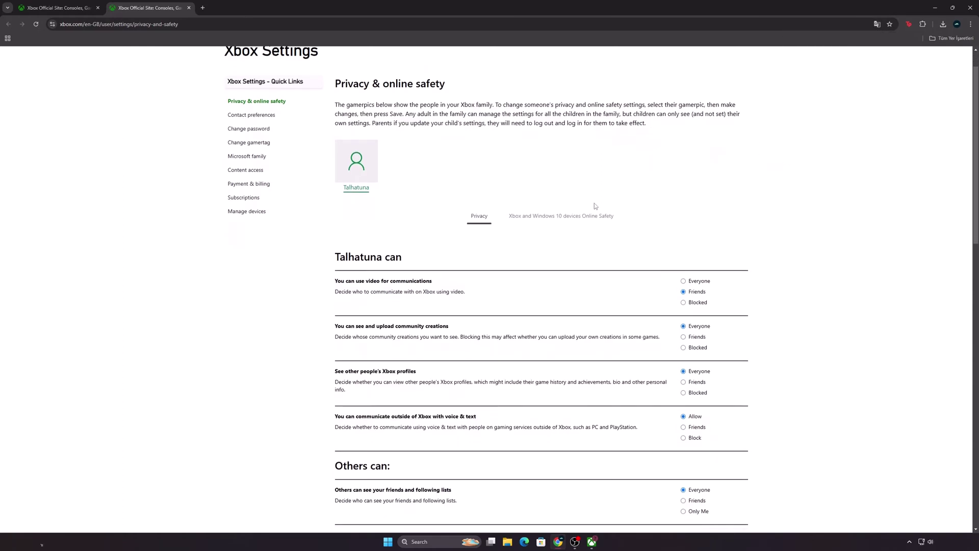
click(531, 216)
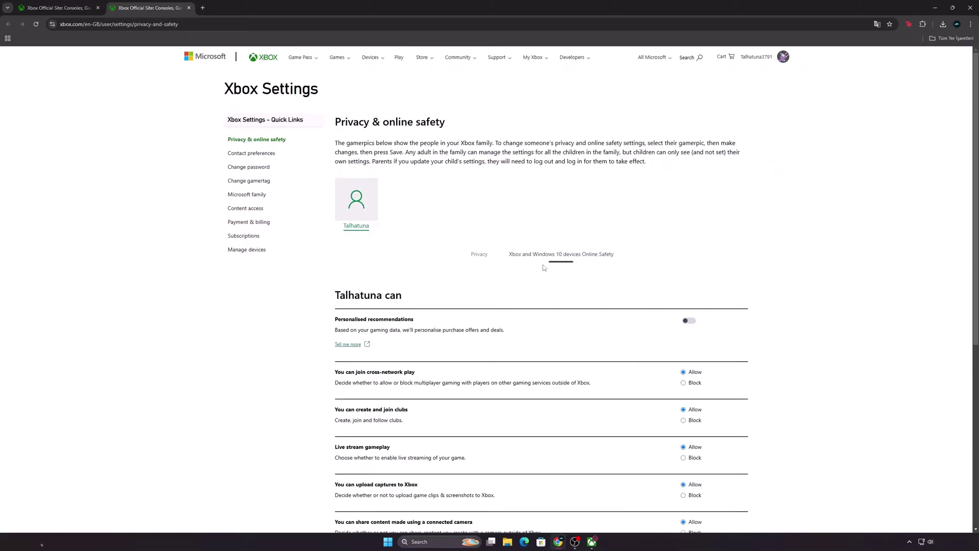
scroll(683, 344, down, 6)
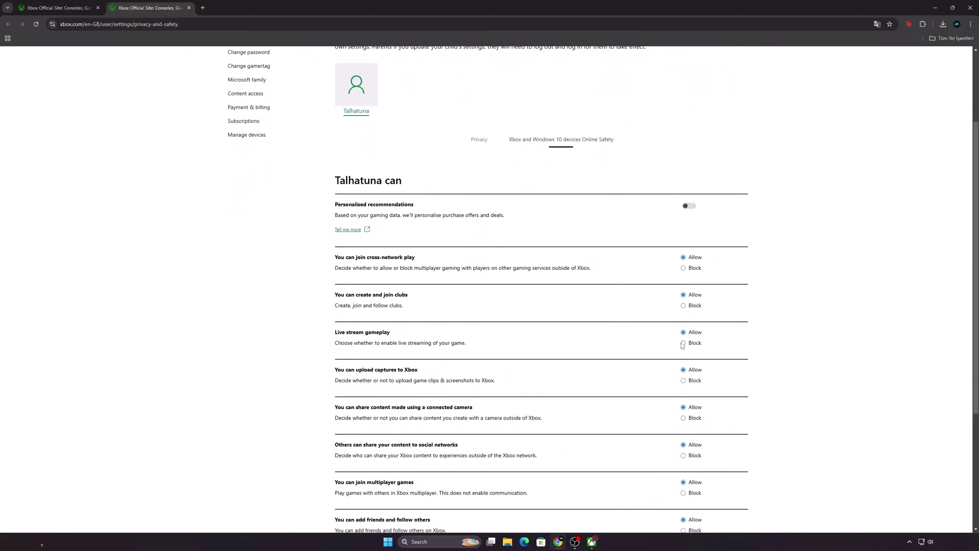
scroll(688, 340, up, 3)
scroll(663, 304, down, 1)
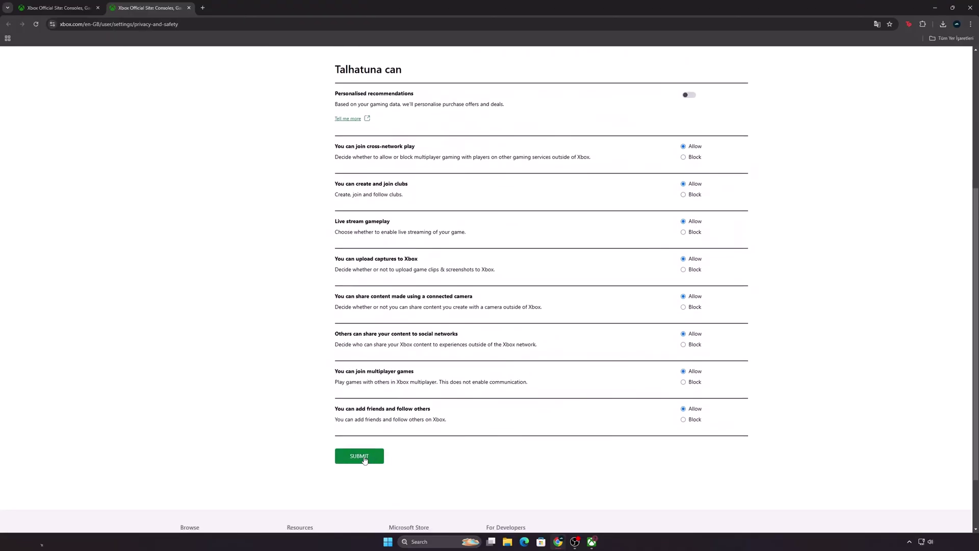
click(365, 460)
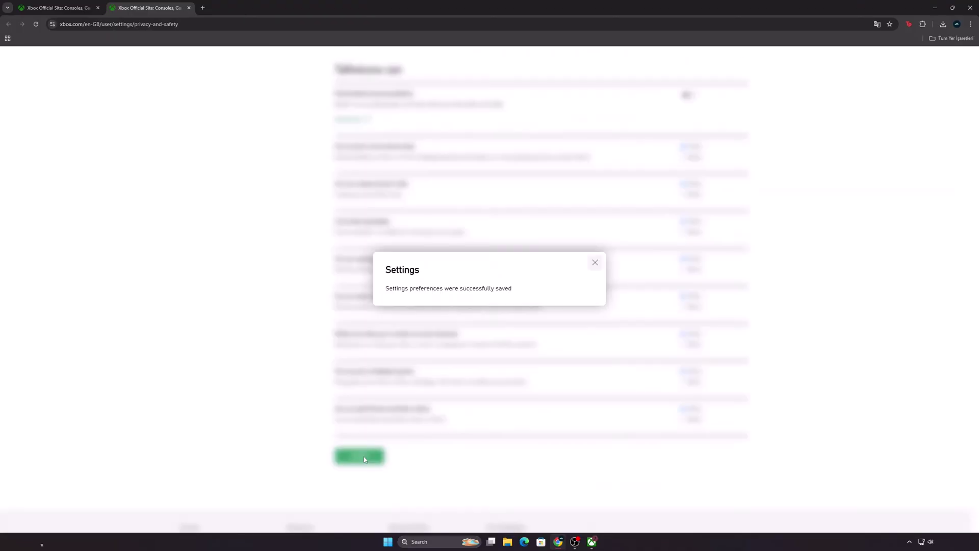
click(595, 262)
Step: Review the Privacy permissions for what the account can do and what others can see
click(478, 225)
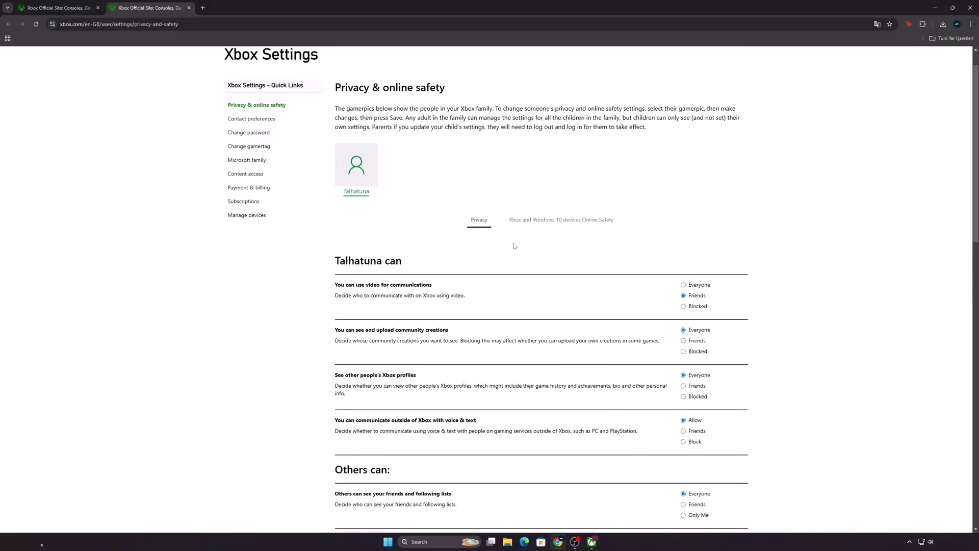
scroll(613, 302, down, 2)
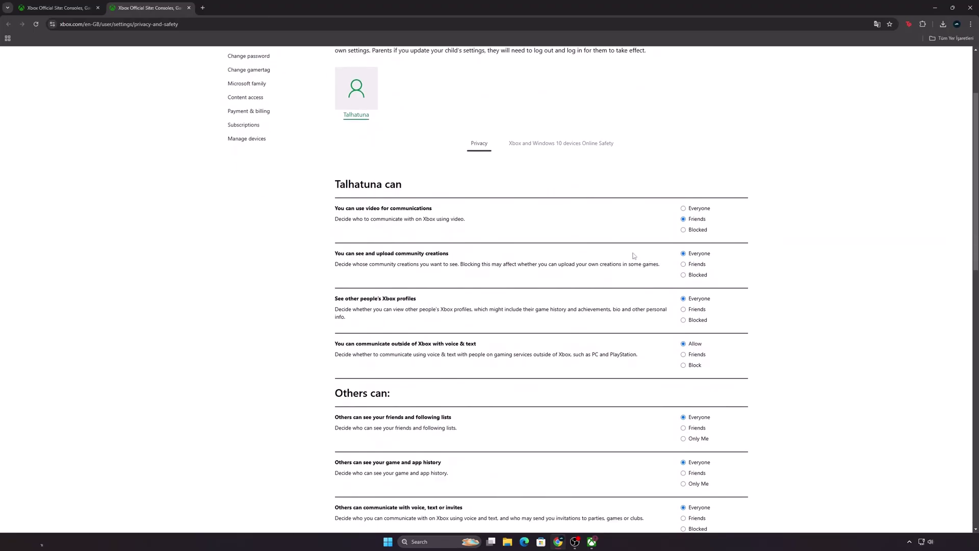
scroll(634, 255, down, 9)
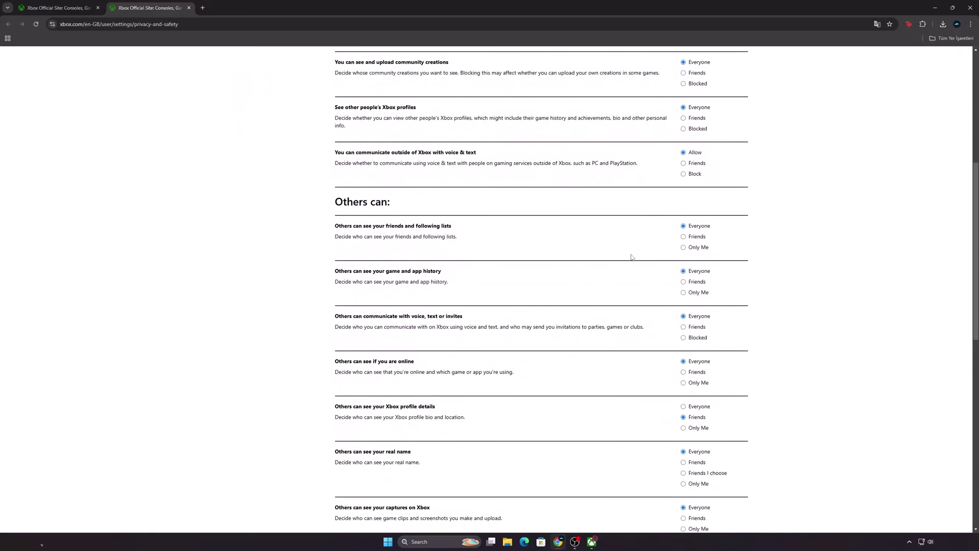
scroll(601, 249, down, 5)
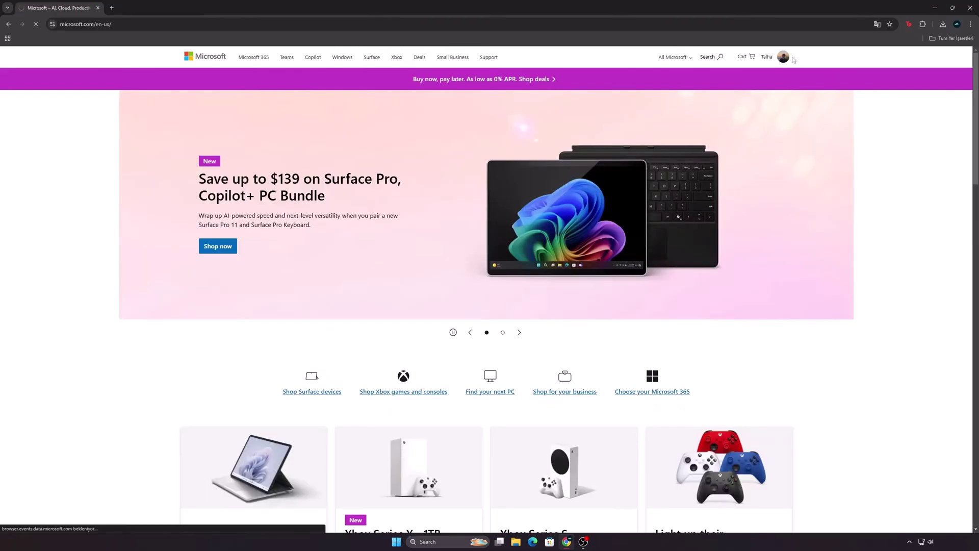
Step: Open the Microsoft account page from the Microsoft website, dismiss the translation popup and view the family group
click(783, 57)
click(752, 130)
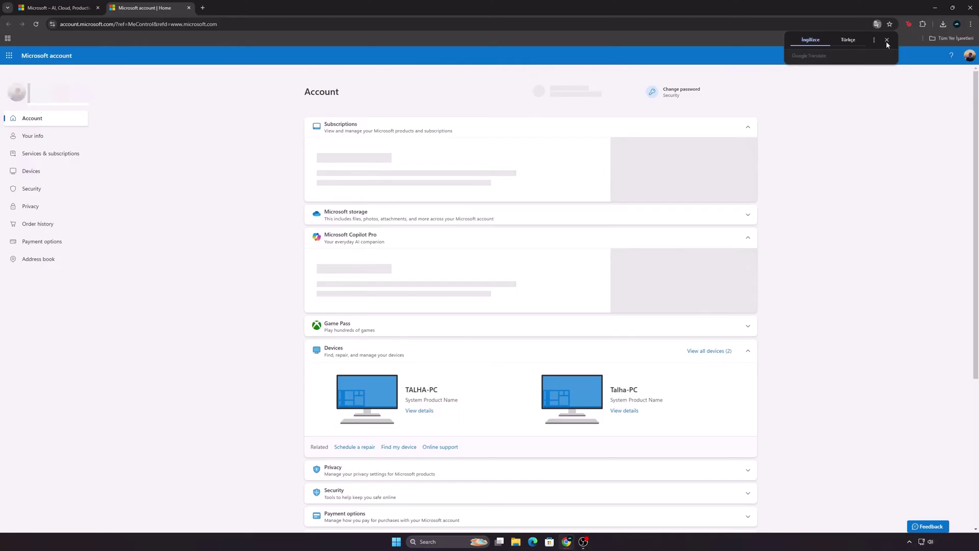
click(887, 40)
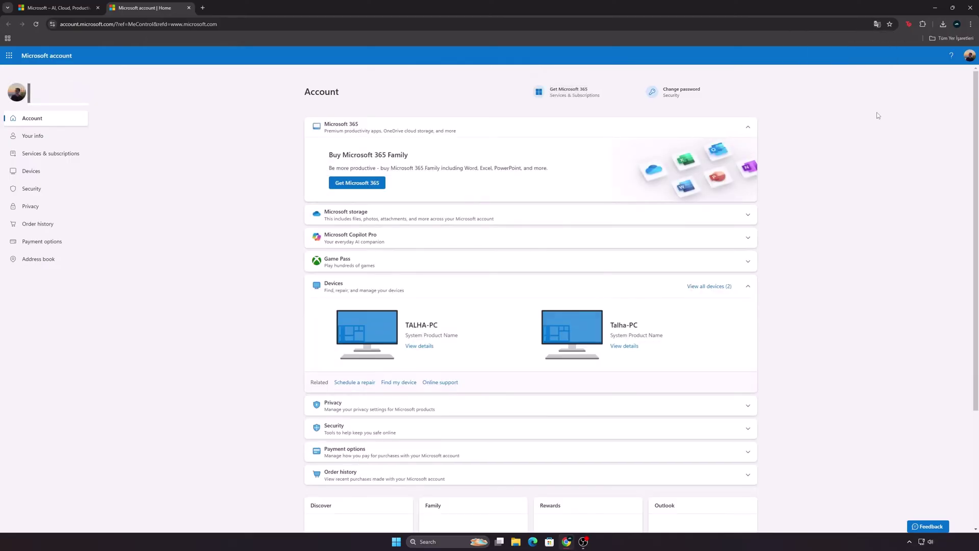
scroll(157, 249, down, 3)
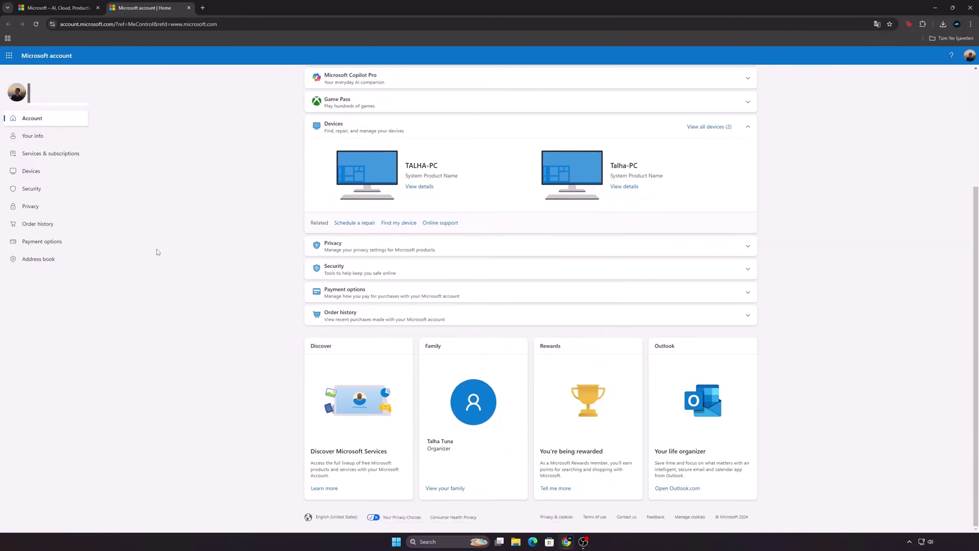
click(467, 489)
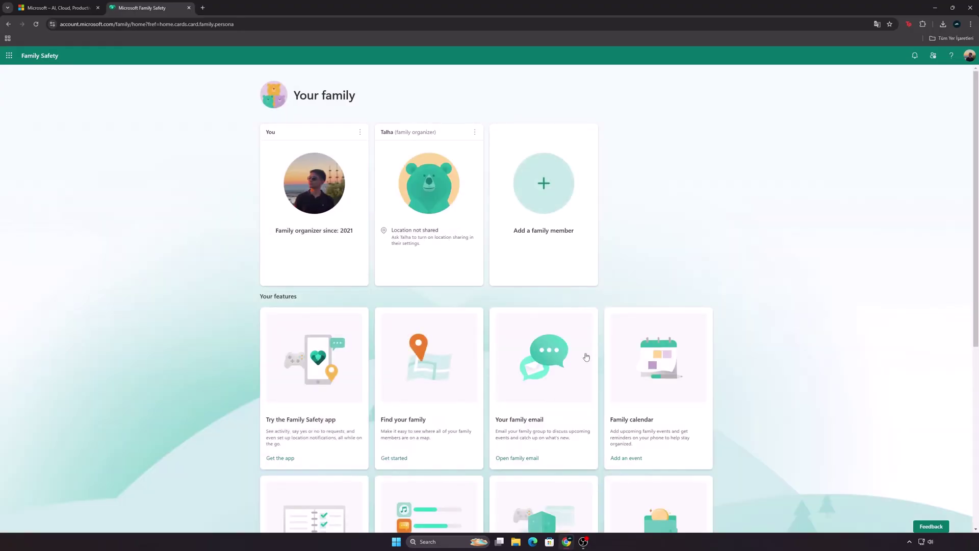
Step: Invite a new family member with the Organizer role, entering the person's e-mail address and the verification characters
click(542, 191)
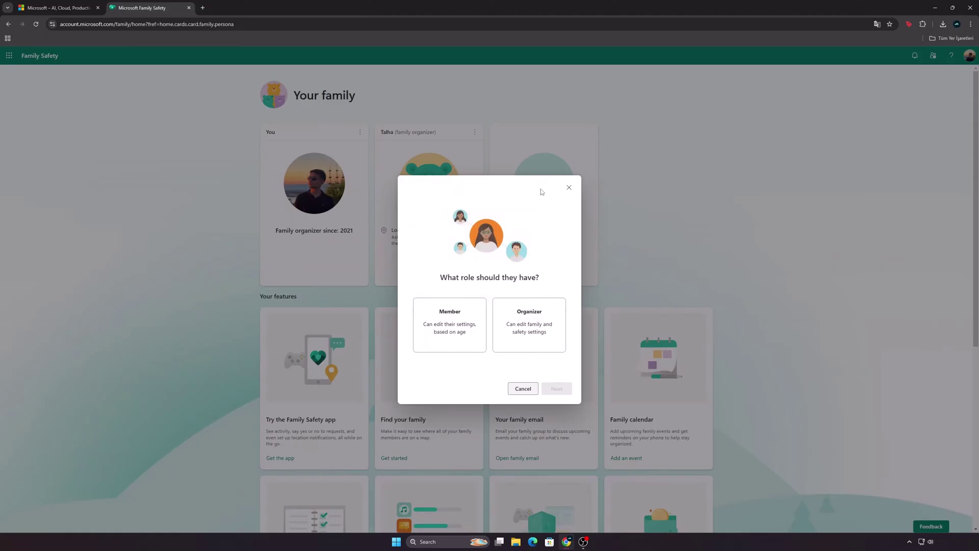
click(541, 320)
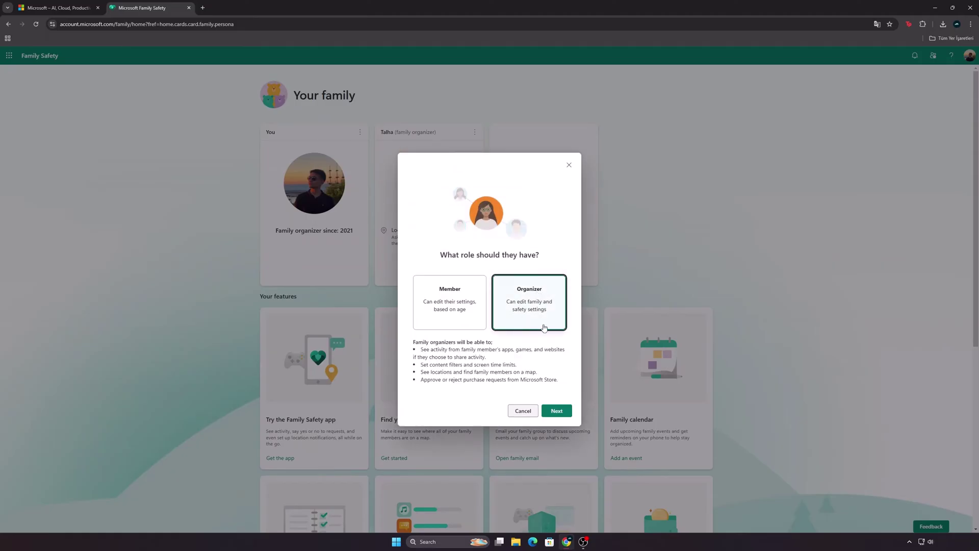
click(548, 413)
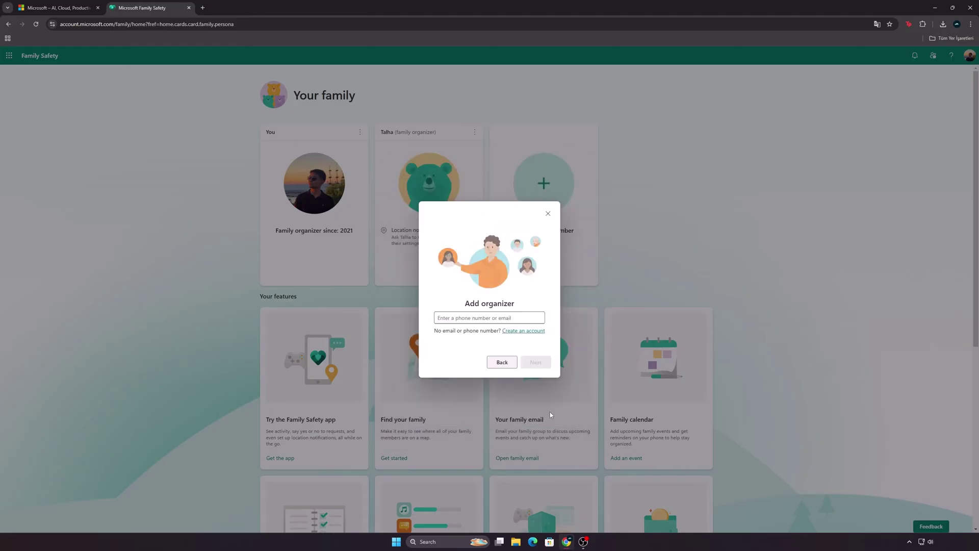
click(475, 318)
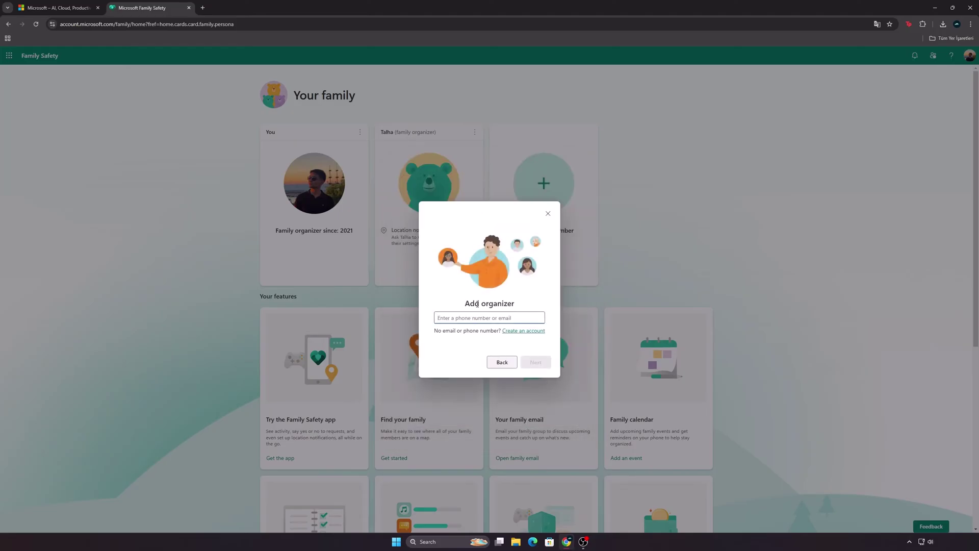
key(ctrl+v)
key(Return)
click(493, 317)
text(5NK)
click(524, 354)
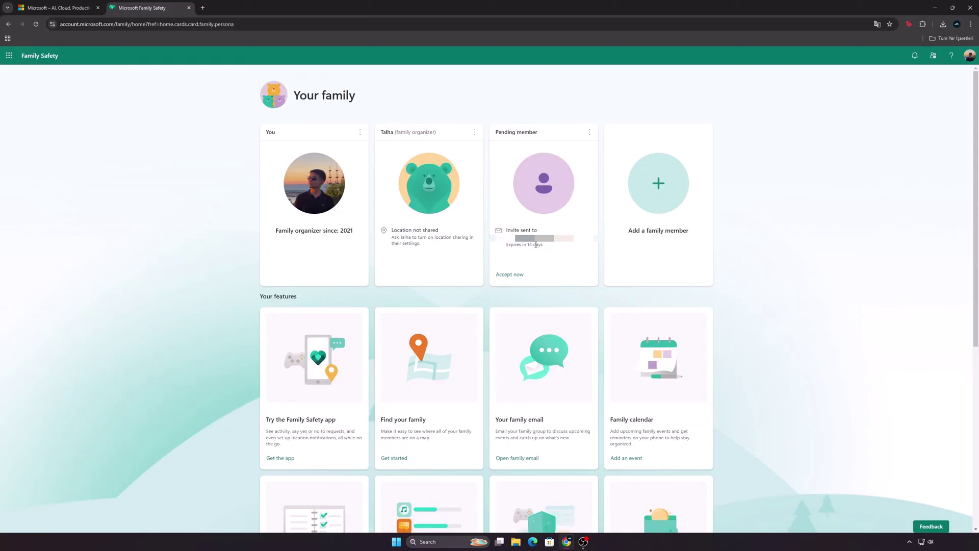
Step: Accept the pending invitation, acknowledge the account notice, join the family group as an organizer and dismiss the welcome message
click(509, 274)
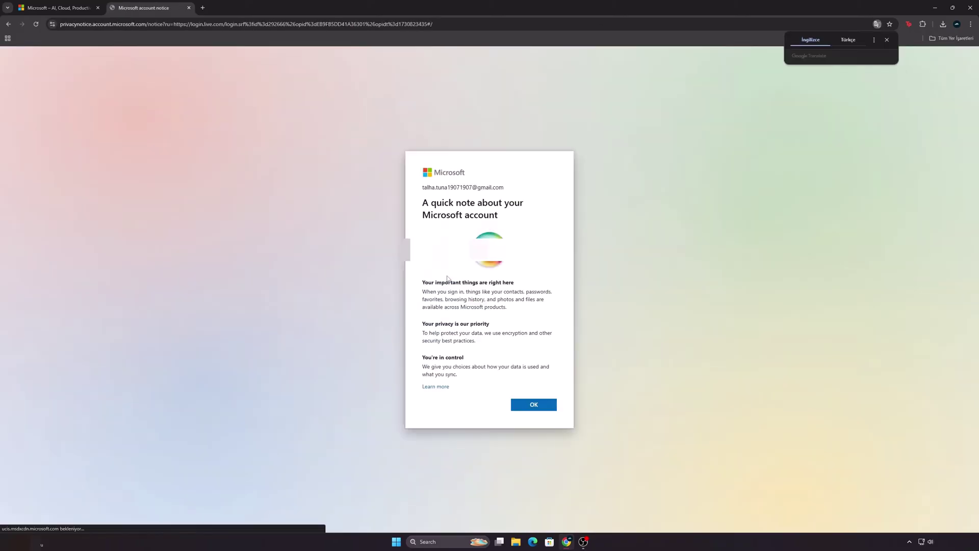
click(526, 404)
click(500, 329)
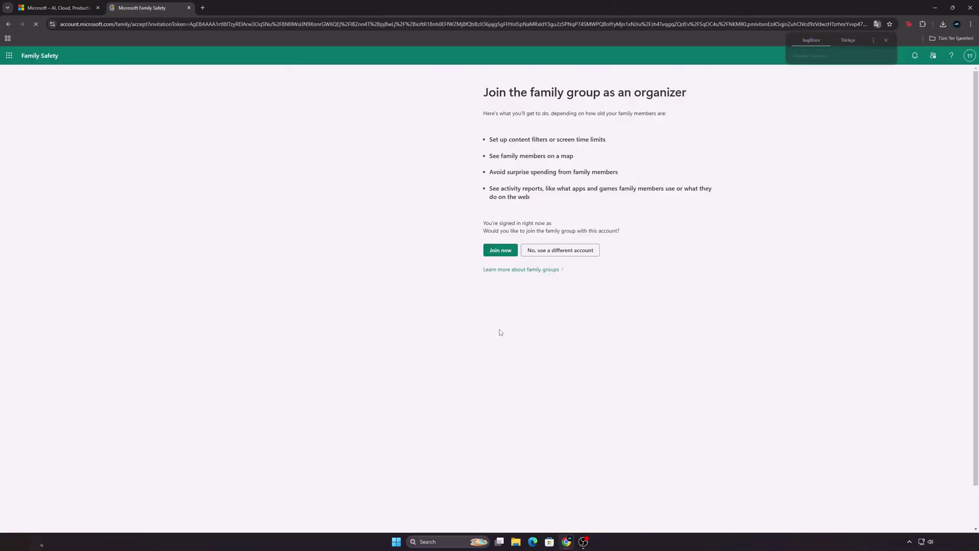
click(501, 251)
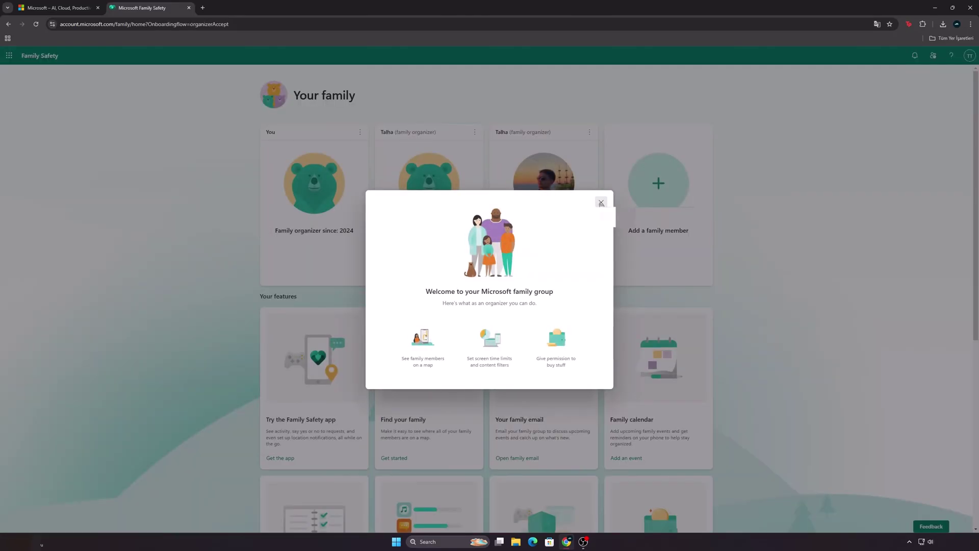
click(601, 203)
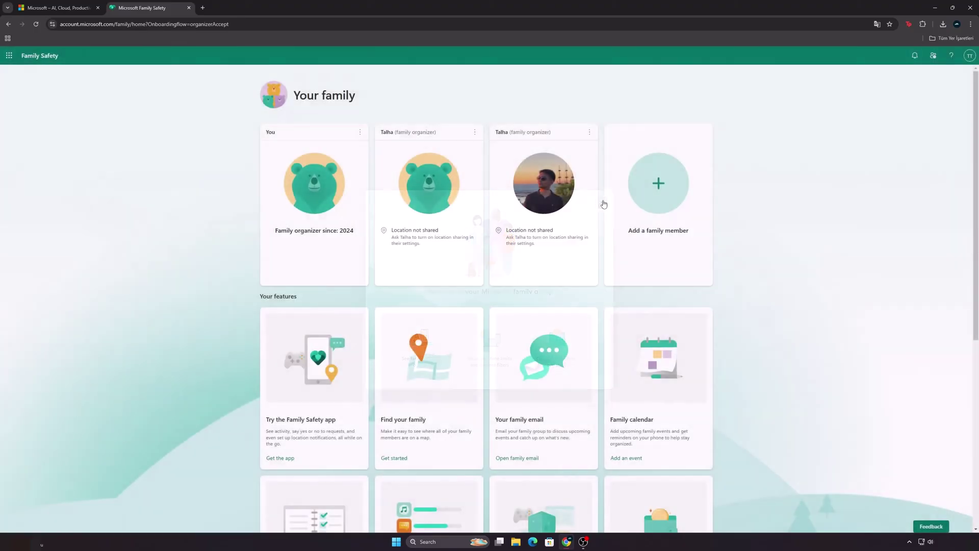
double_click(275, 133)
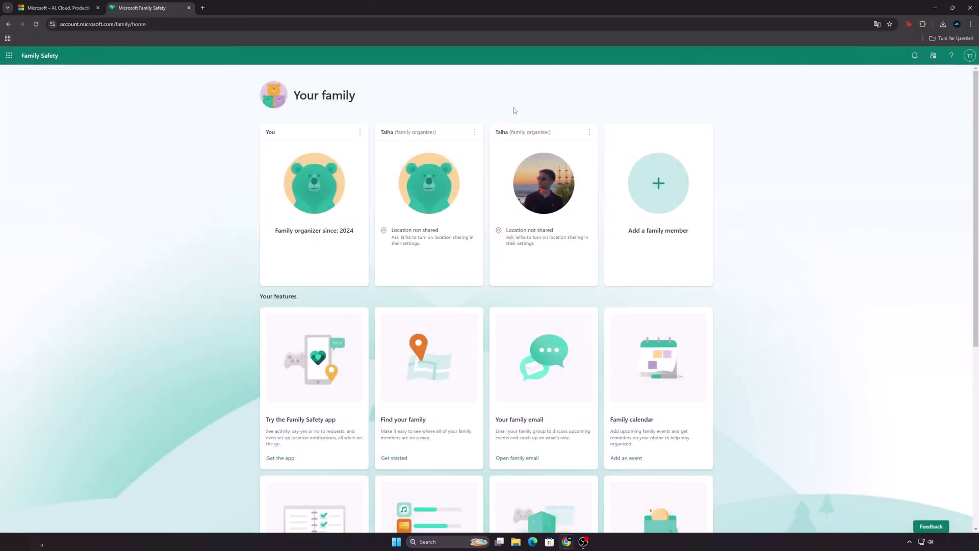
drag(556, 135, 493, 139)
click(508, 82)
Step: Remove the family organizer with the profile photo from the family group
click(590, 132)
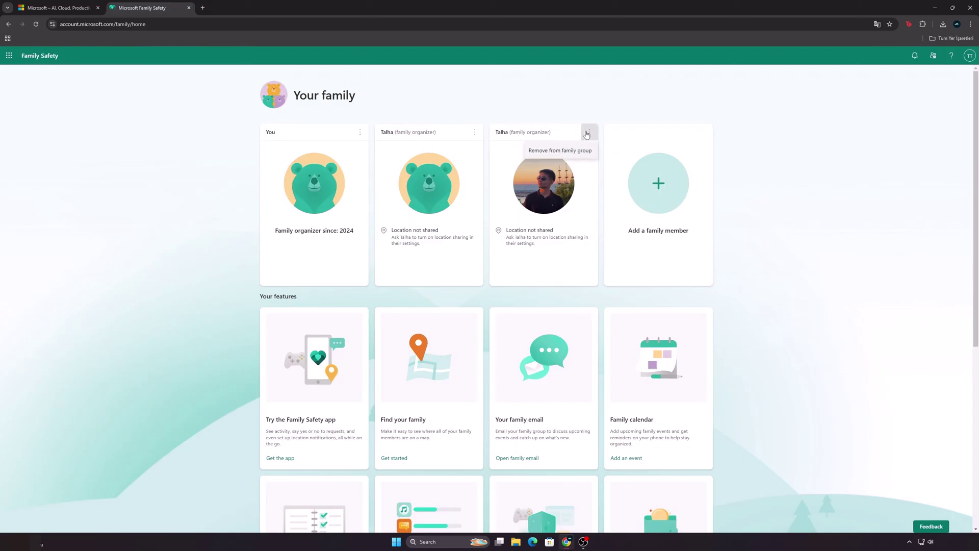
click(551, 153)
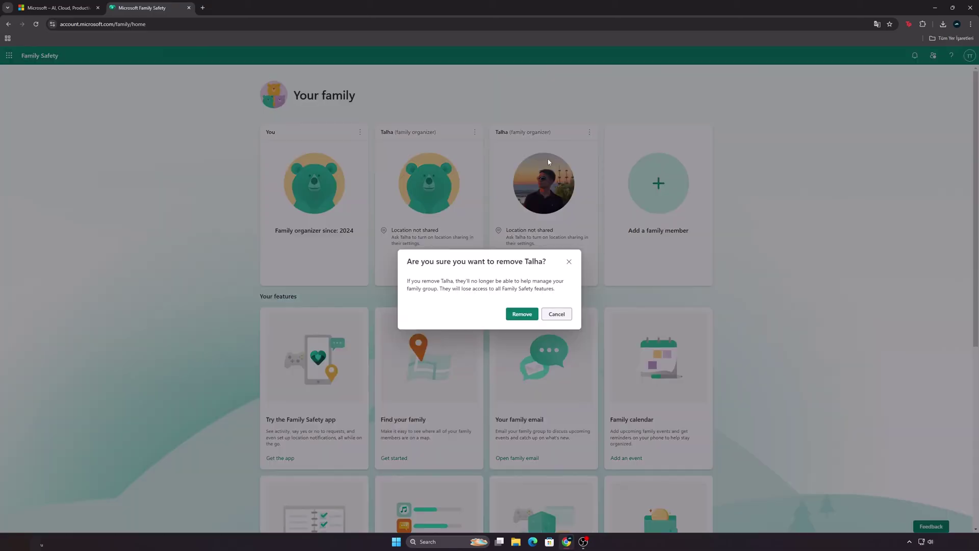
click(518, 313)
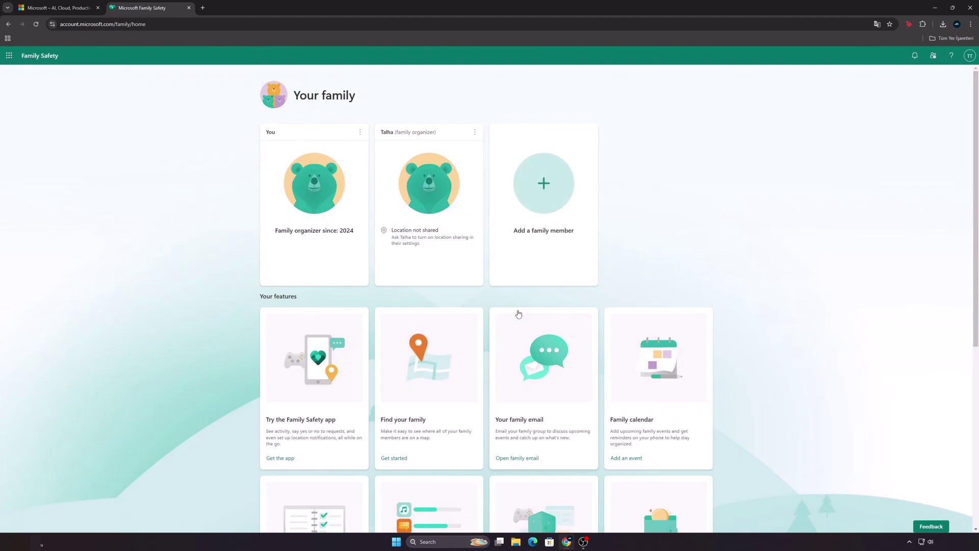
Step: Invite the original account back to the family group as an Organizer, entering its e-mail address and the verification characters
click(544, 209)
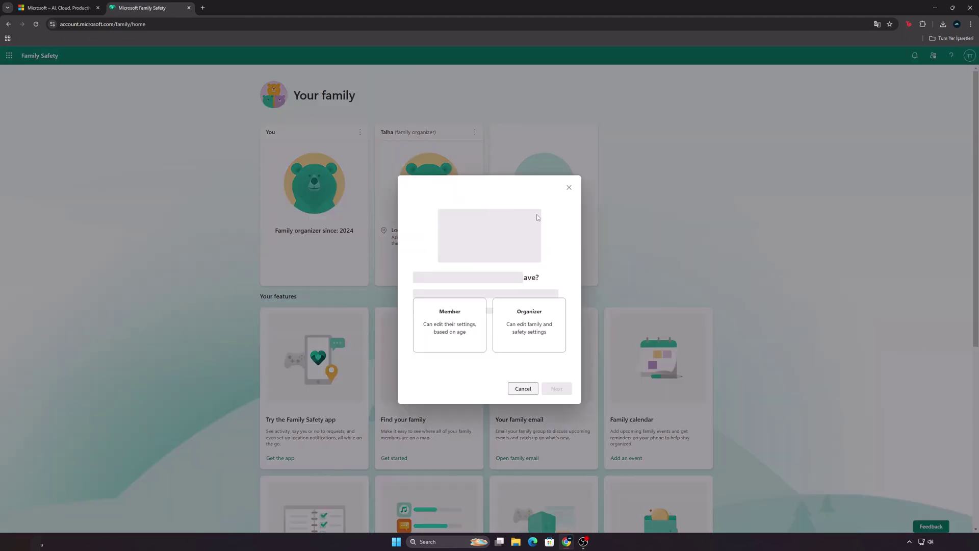
click(519, 316)
click(551, 416)
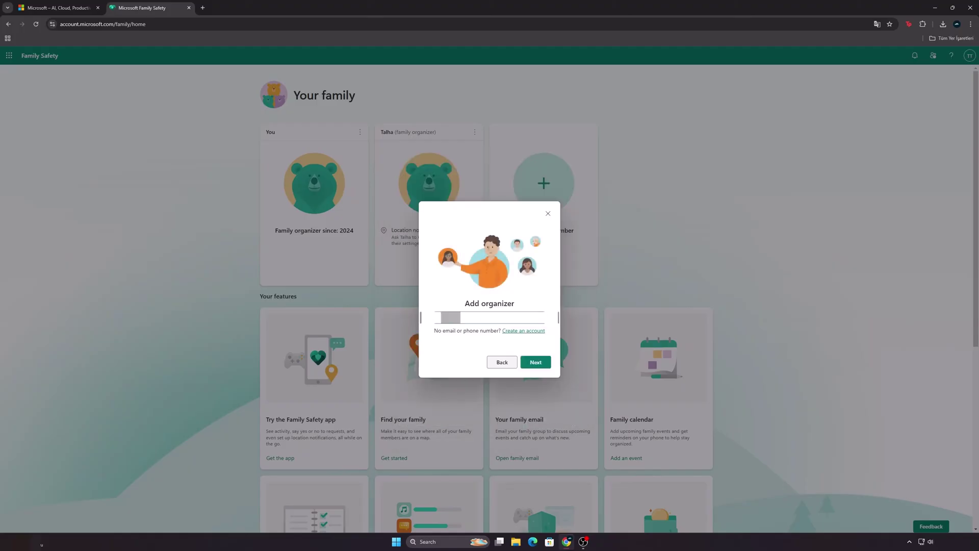
key(Return)
text(xQLY)
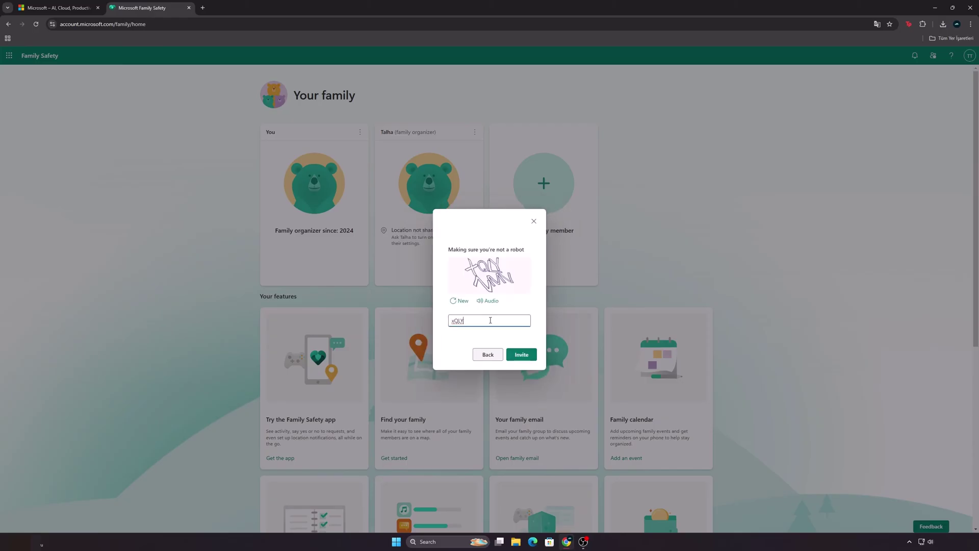
text(NMV)
key(Return)
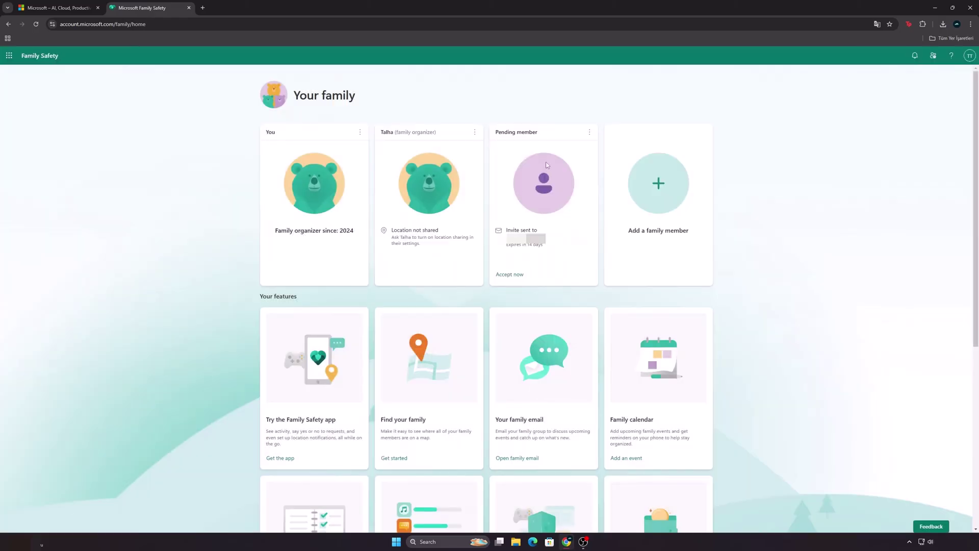
Step: Accept the pending invitation by signing in with the account password, join the family group as an organizer and dismiss the welcome message
click(510, 275)
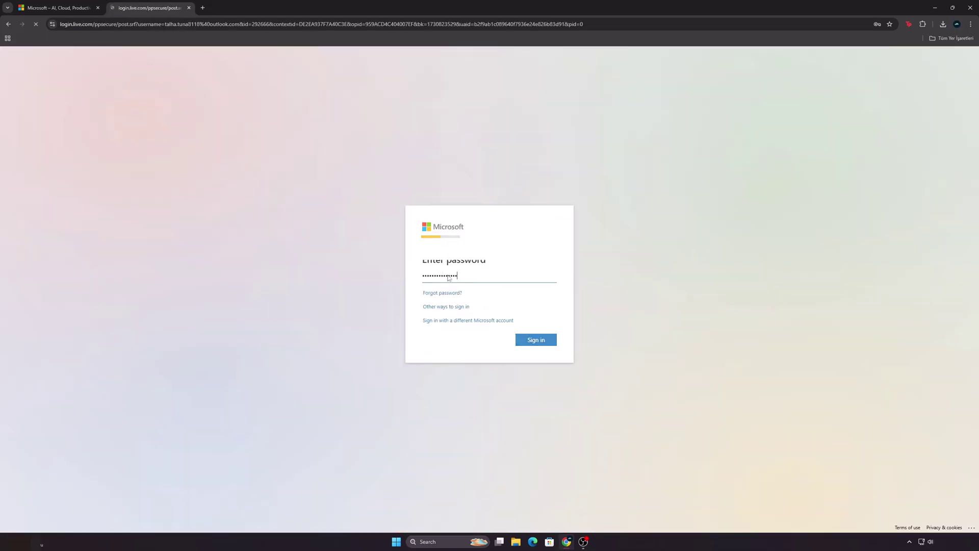
text(*******)
key(Return)
click(492, 328)
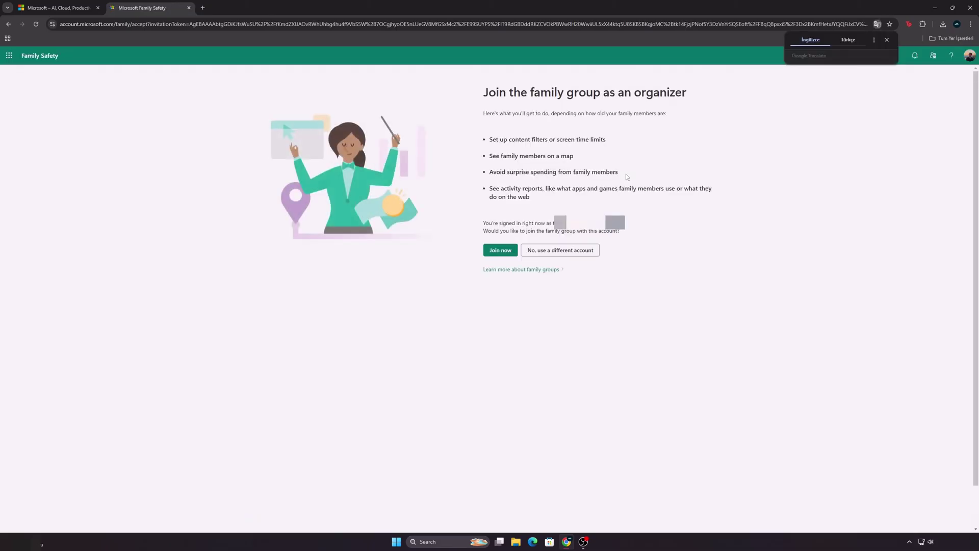
click(488, 249)
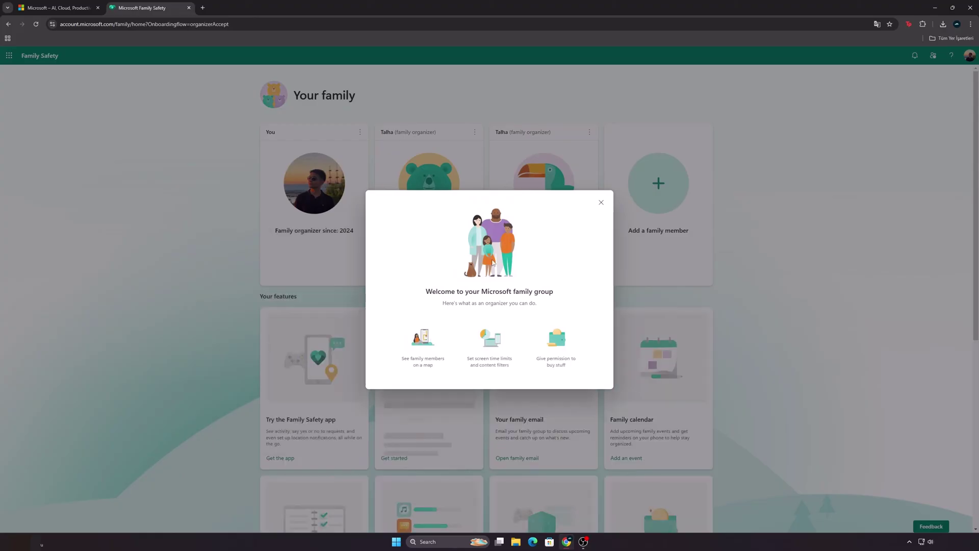
click(467, 188)
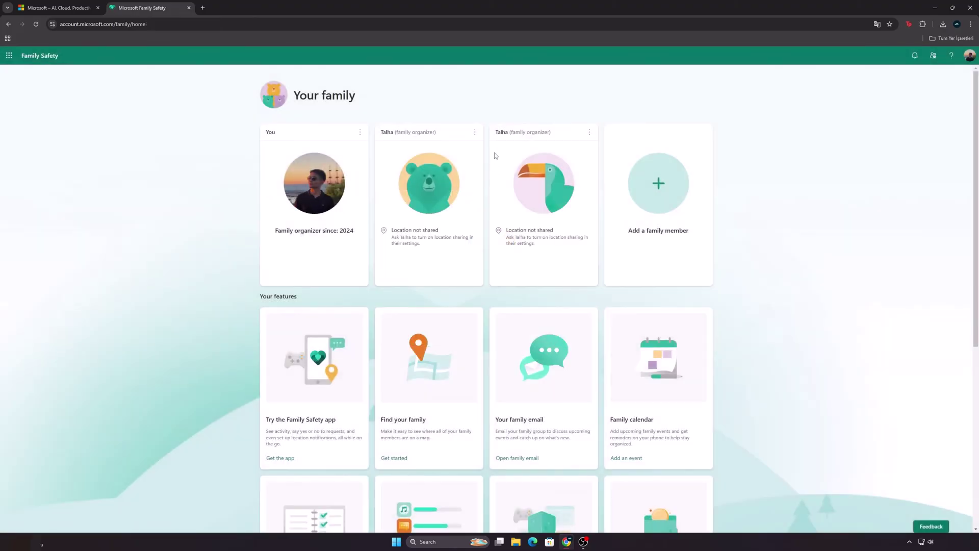
Step: Remove the two other family organizers, with the bear and toucan avatars, from the family group
click(474, 132)
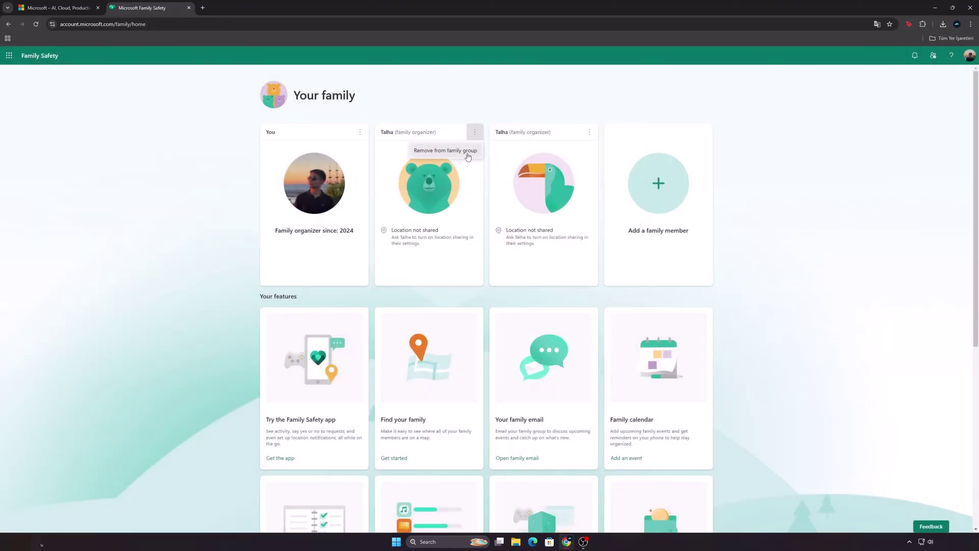
click(468, 154)
click(519, 315)
click(475, 132)
click(453, 154)
click(520, 313)
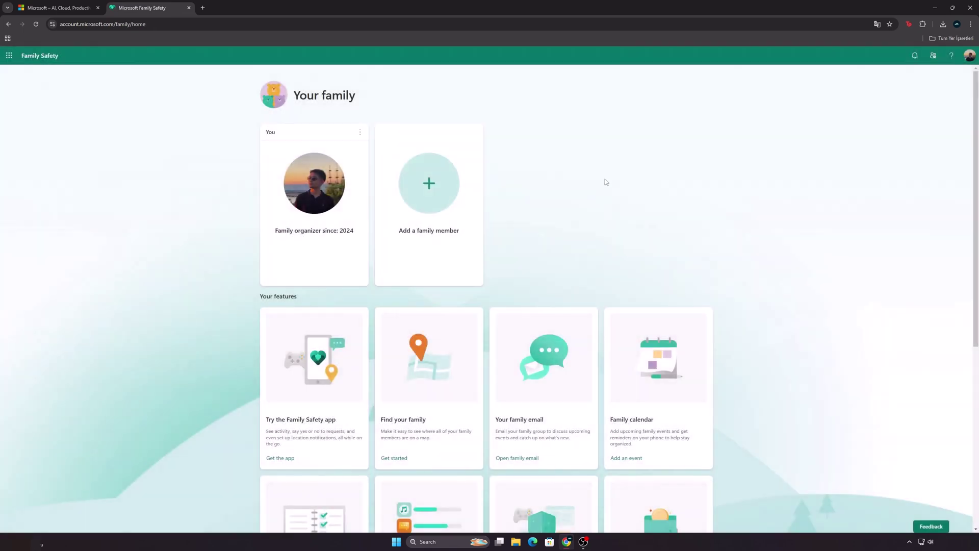